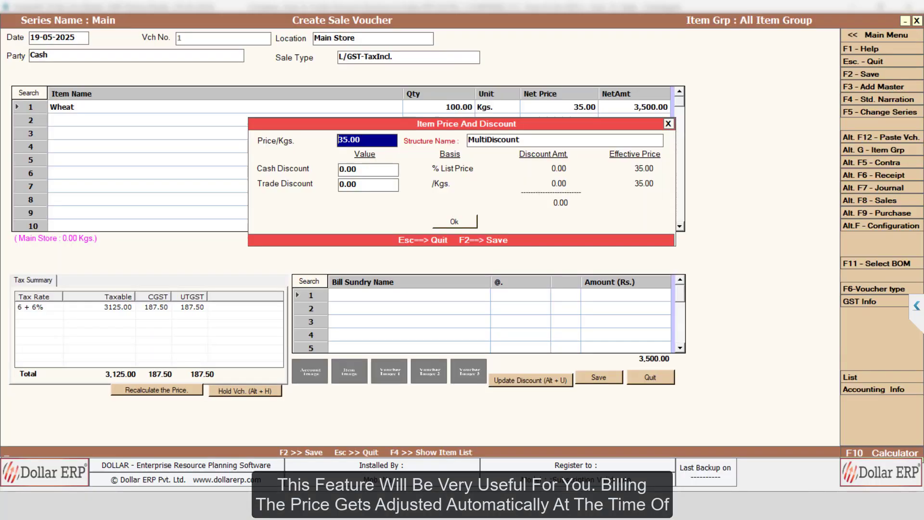
Give the Wheat line a trade discount of 10.00 per Kg and accept the item's price and discount
key("Return")
key("Return")
key("Return")
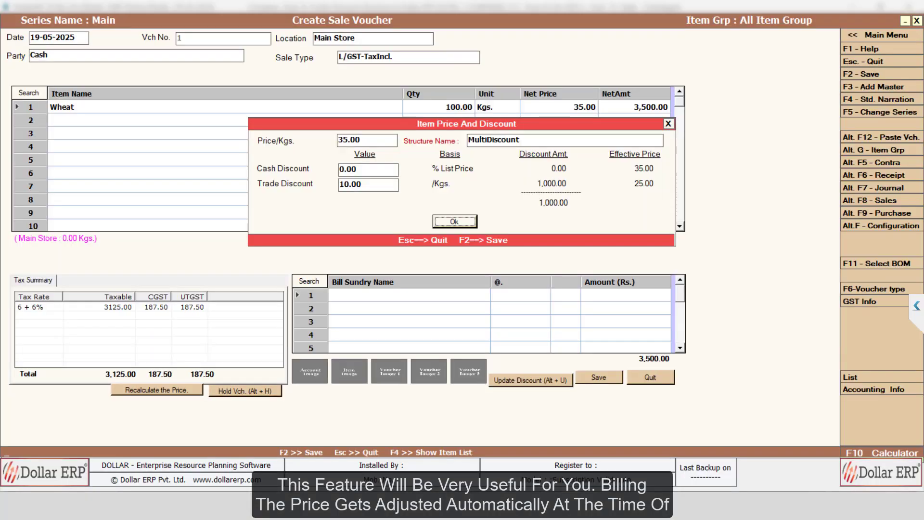
key("Return")
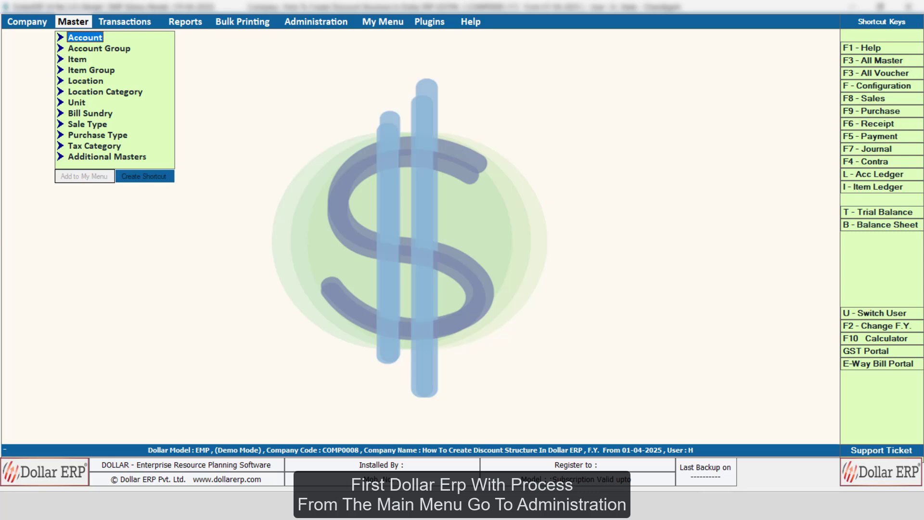
Open the Series Configuration screen for vouchers from the administration settings
key("Right")
key("Right")
key("Right")
key("Right")
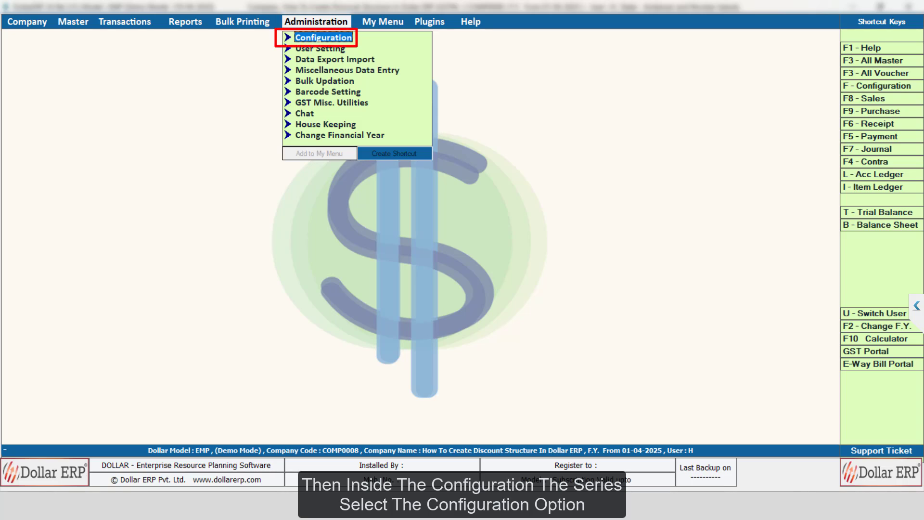
key("Return")
key("Down")
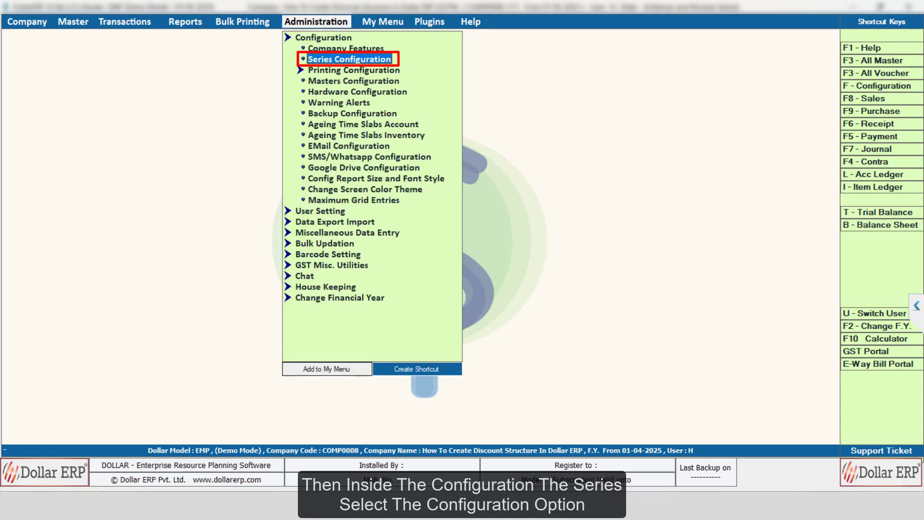
key("Return")
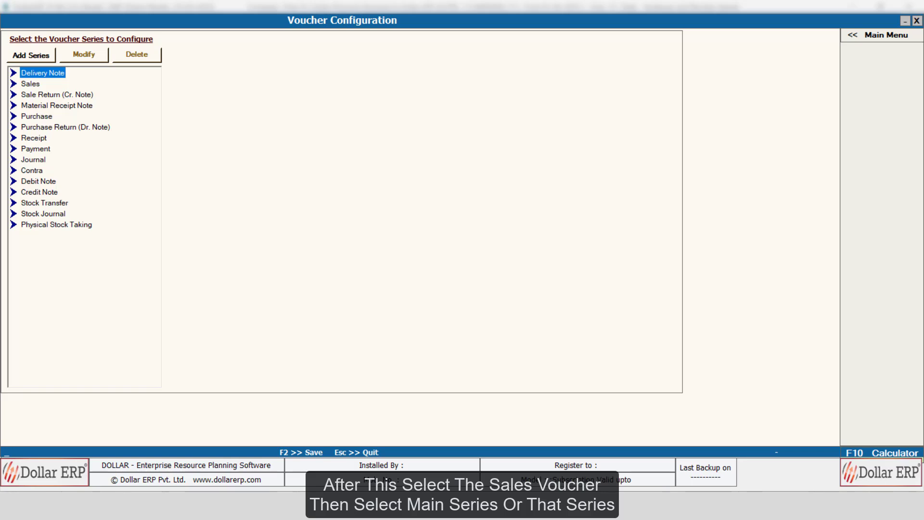
Open the Retail series of the Sales voucher for configuration
key("Down")
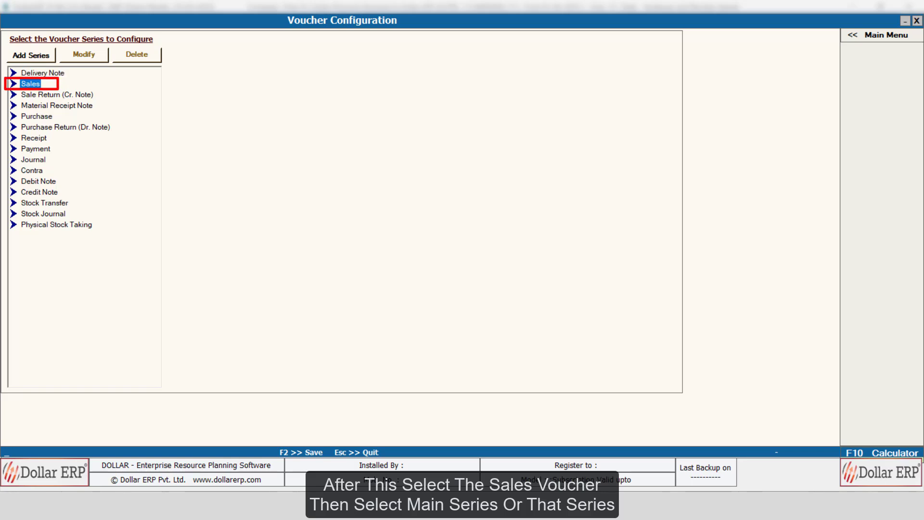
key("Return")
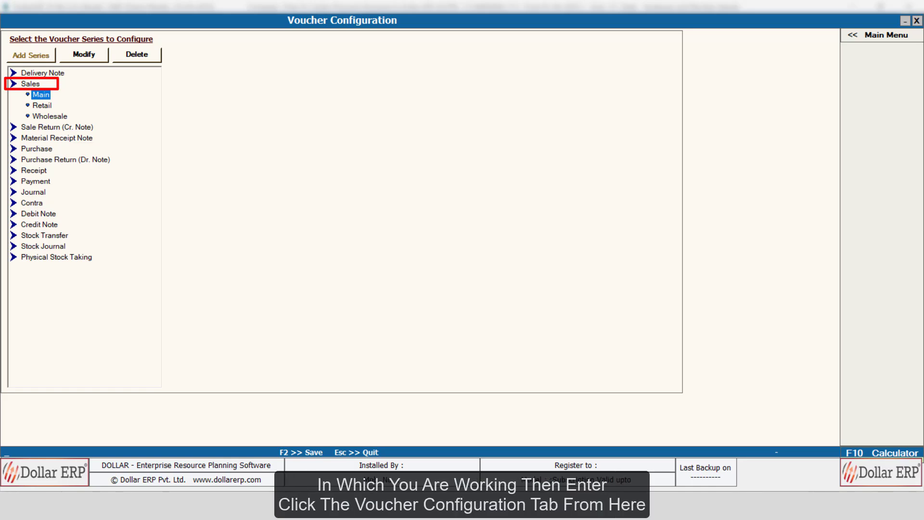
key("Down")
key("Return")
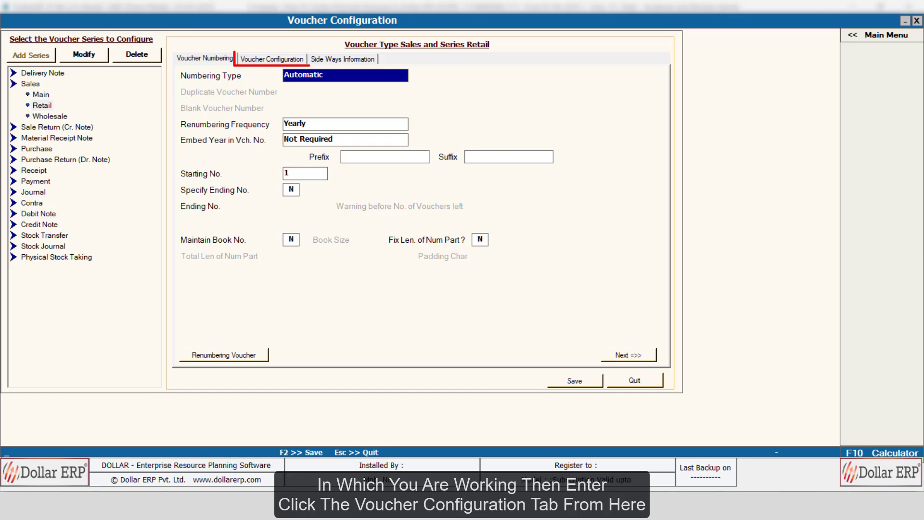
Enable Item-wise Discount in the voucher configuration of the Retail sales series
left_click(272, 59)
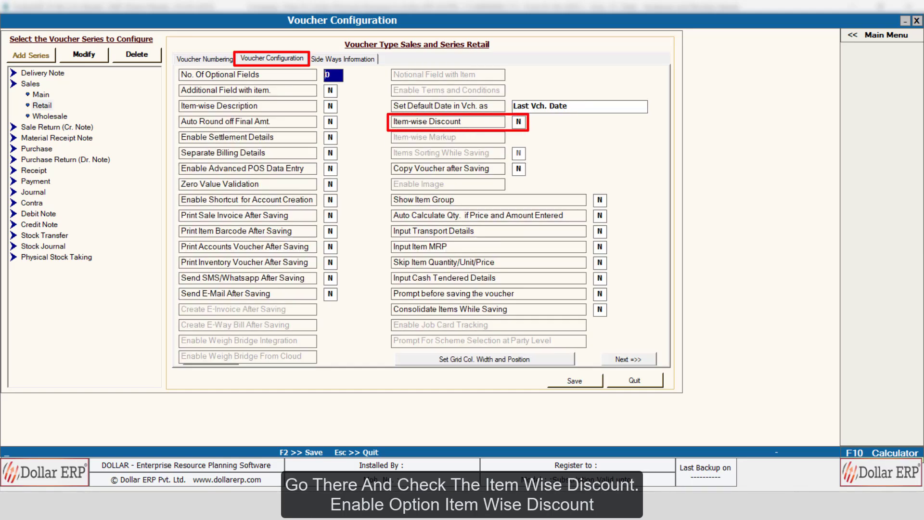
left_click(518, 122)
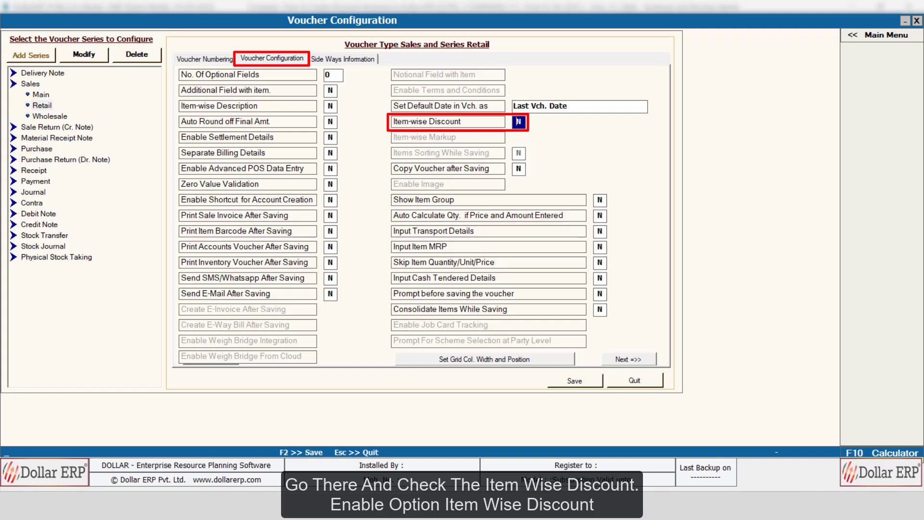
type("Y")
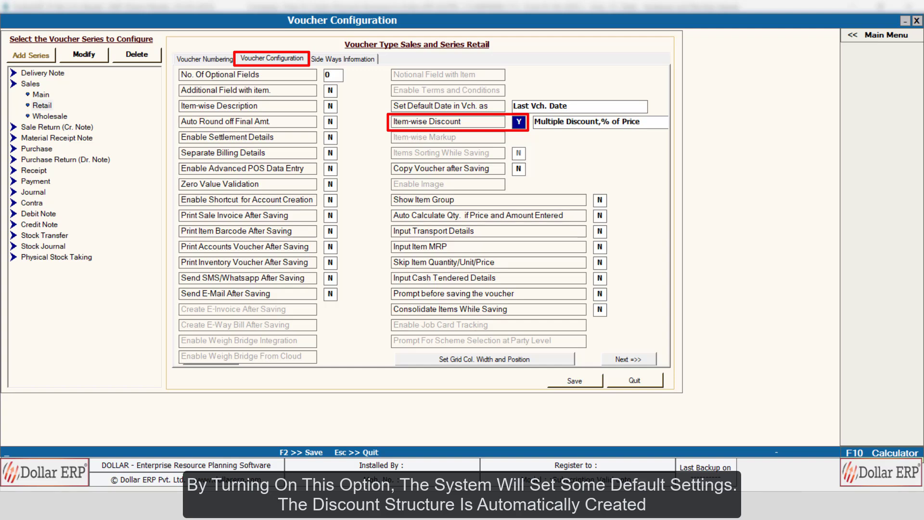
Try Multiple Discount % of Amount and Multiple Discount,% of List Price as the item-wise discount structure
key("Return")
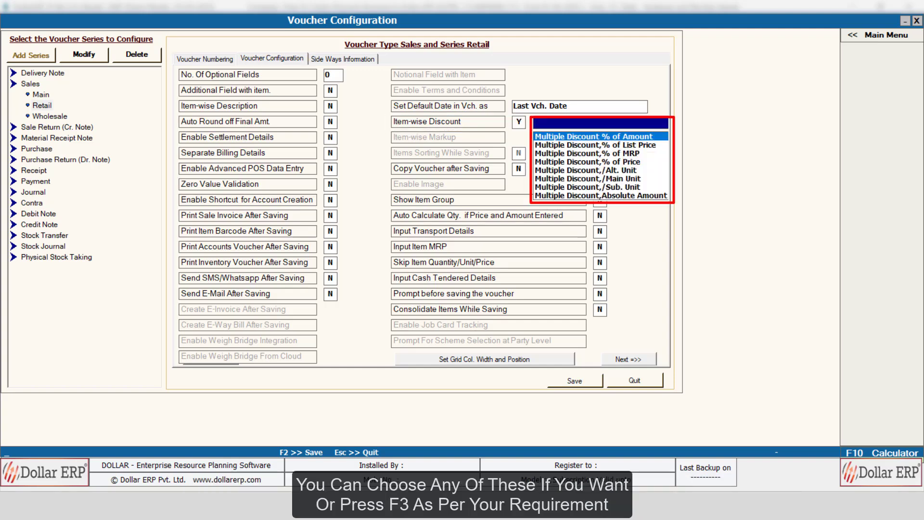
key("F3")
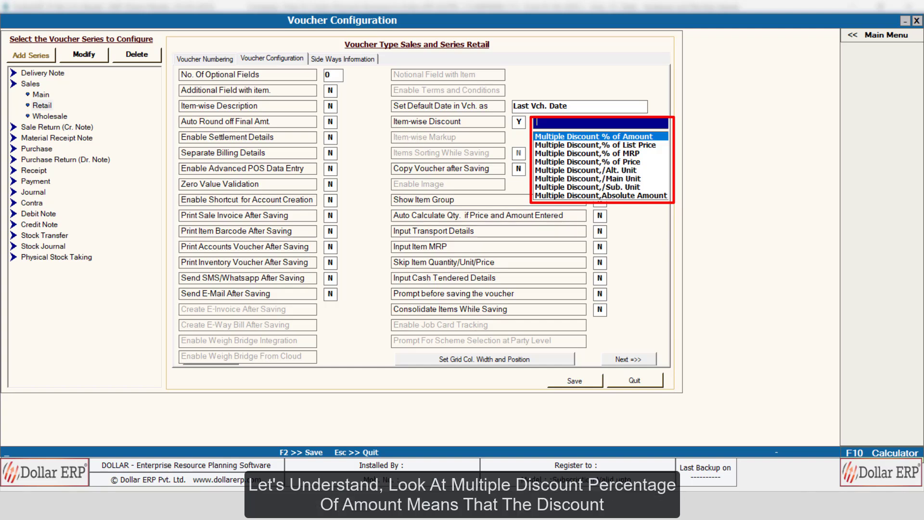
key("Return")
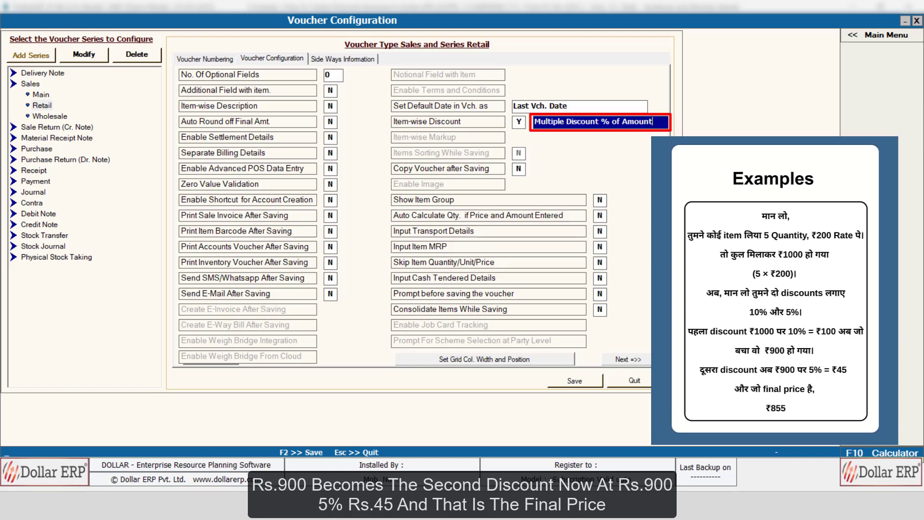
key("BackSpace")
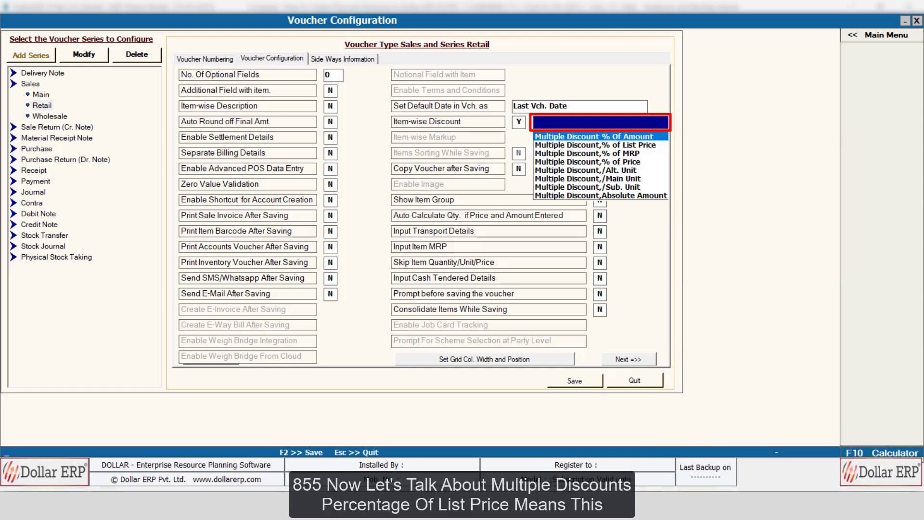
key("Down")
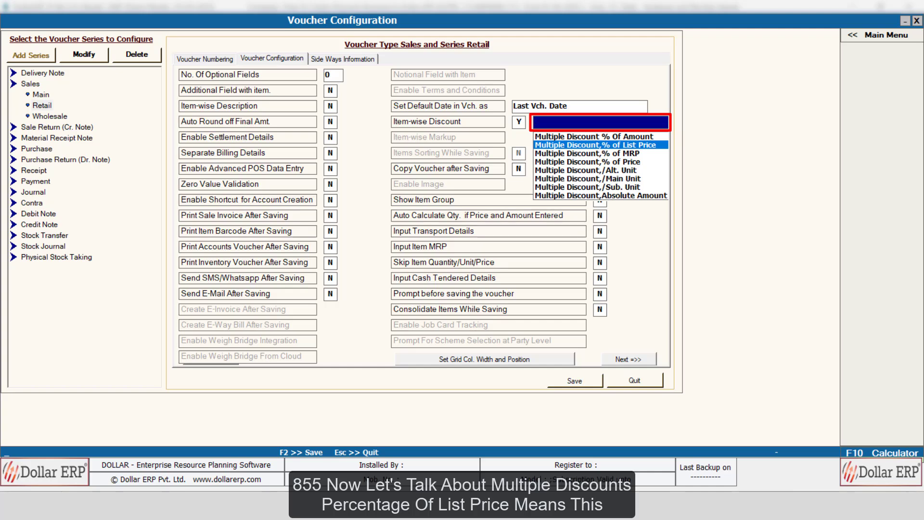
key("Return")
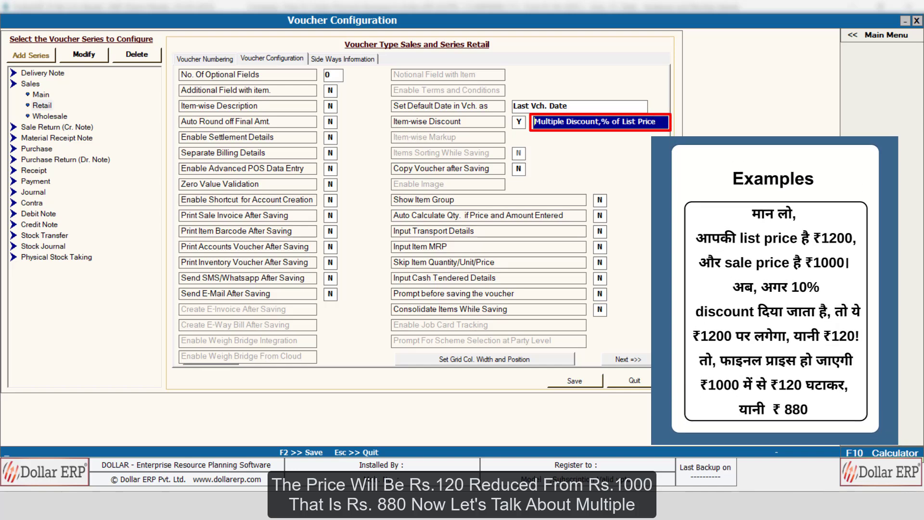
Try Multiple Discount,% of MRP and Multiple Discount,% of Price as the item-wise discount structure
key("space")
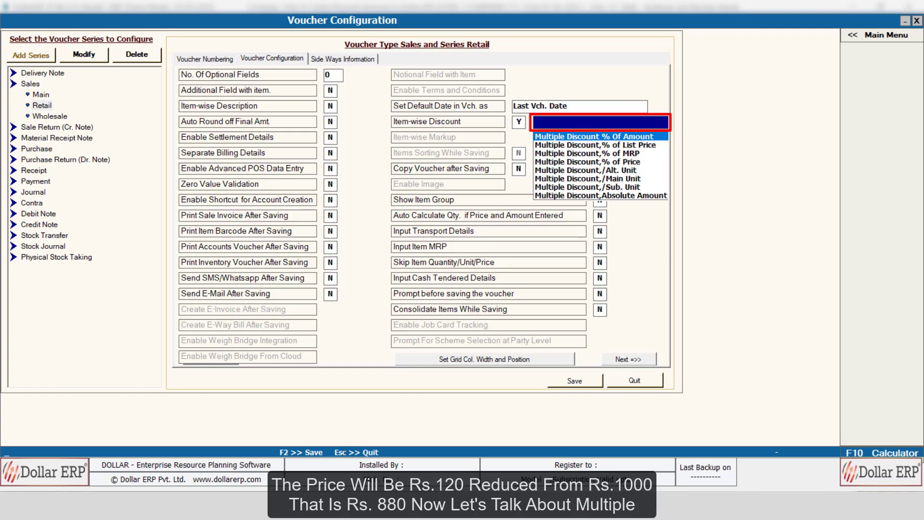
key("Down")
key("Down")
key("Return")
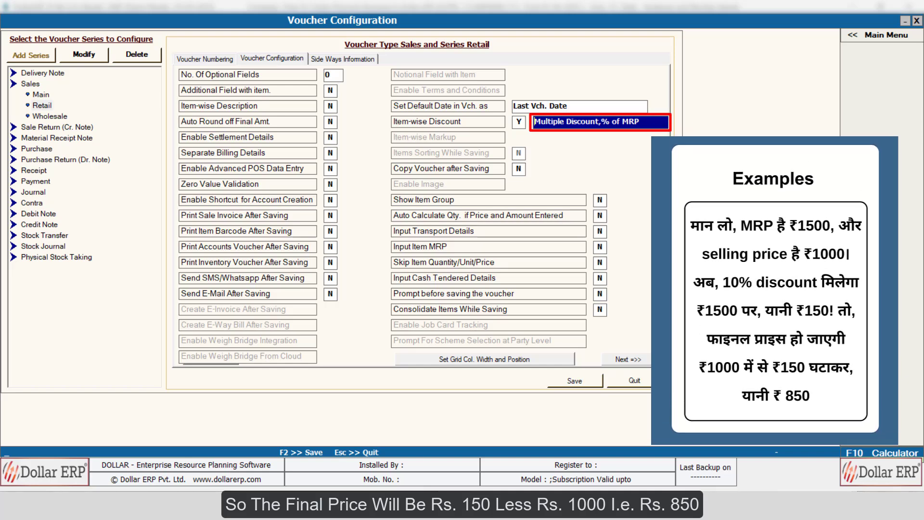
key("space")
key("Down")
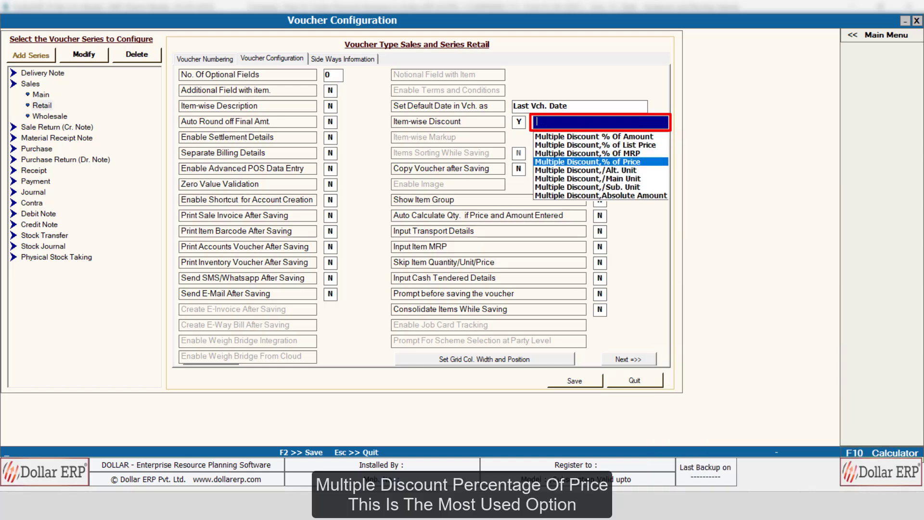
key("Return")
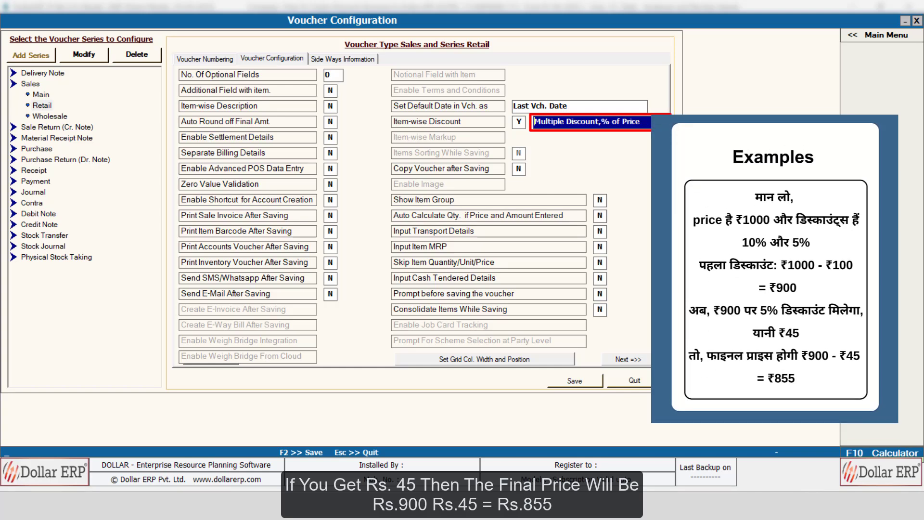
Try Multiple Discount,/Alt. Unit and Multiple Discount,/Sub. Unit as the item-wise discount structure
key("space")
key("Down")
key("Return")
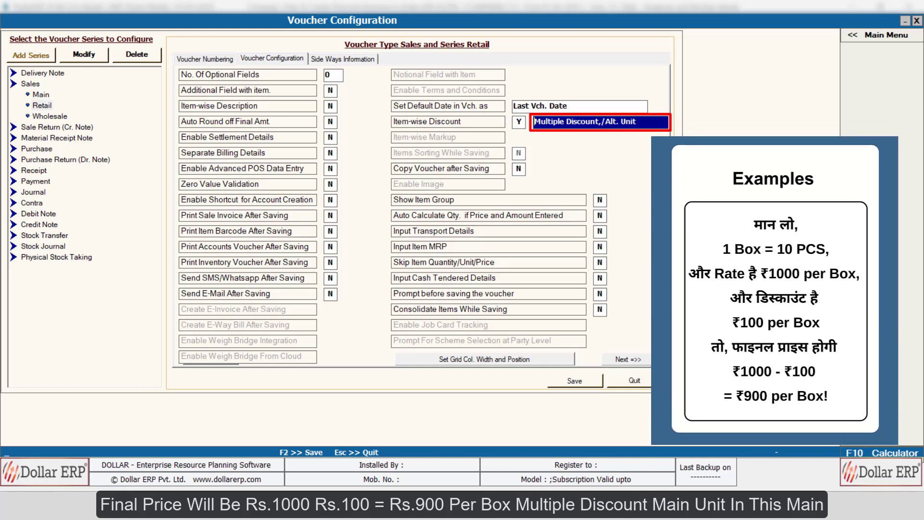
key("space")
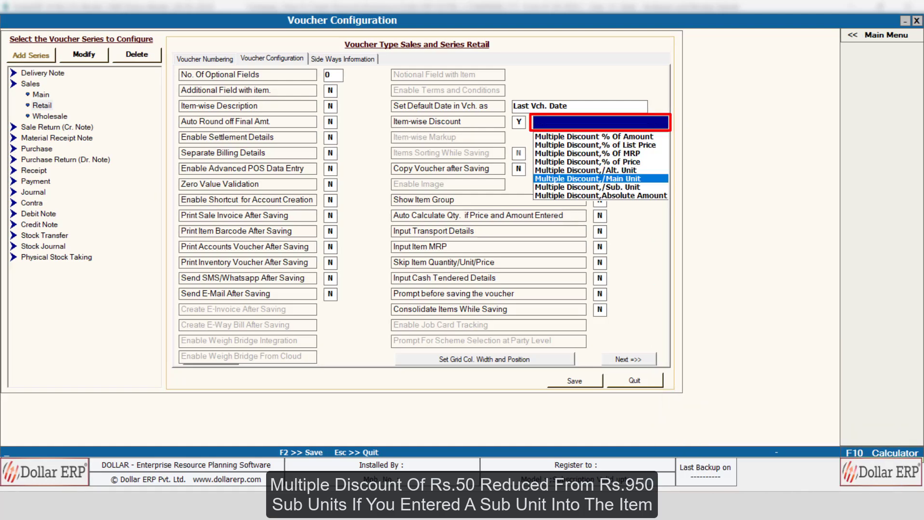
key("Down")
key("Return")
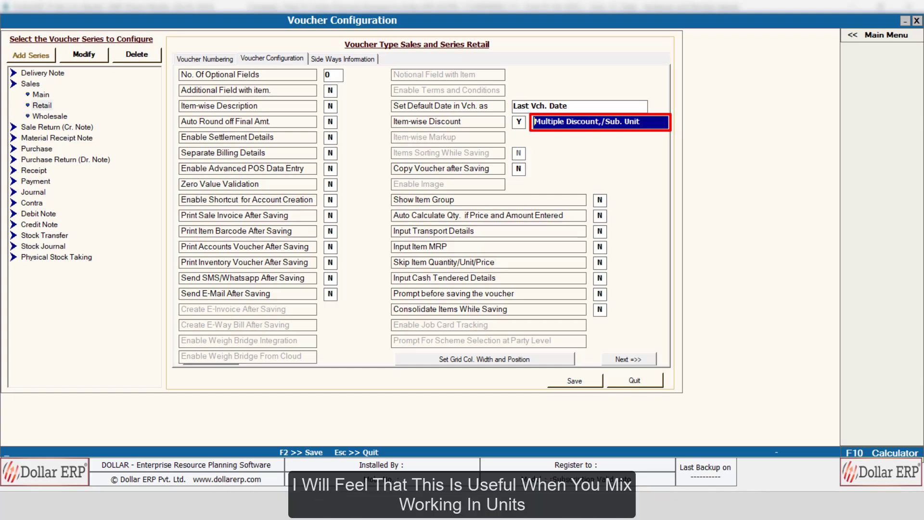
Try Multiple Discount,Absolute Amount as the item-wise discount structure and go through the other available structures
key("space")
key("Down")
key("Return")
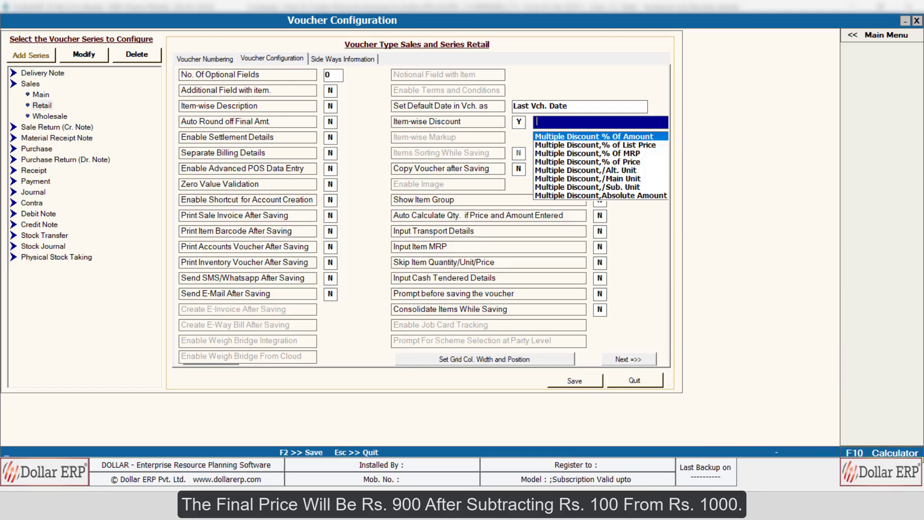
key("Down")
key("Down")
key("Down")
key("Down")
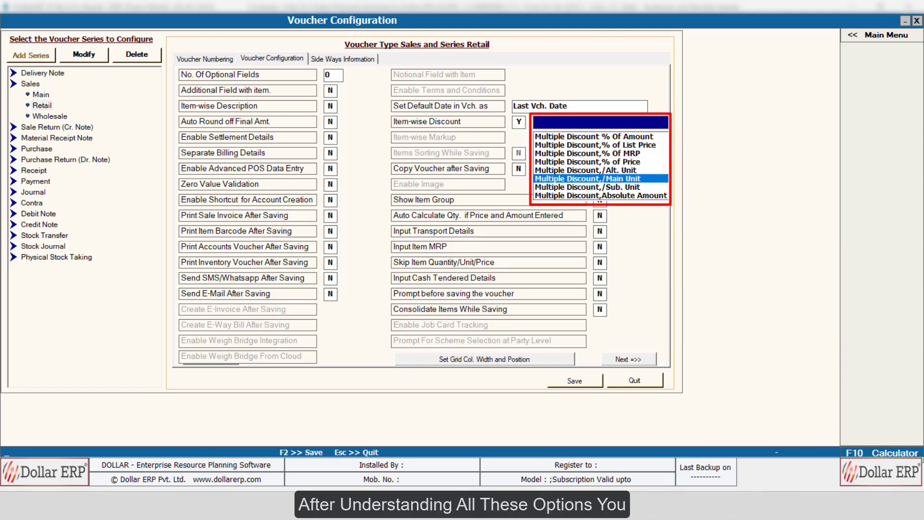
key("Down")
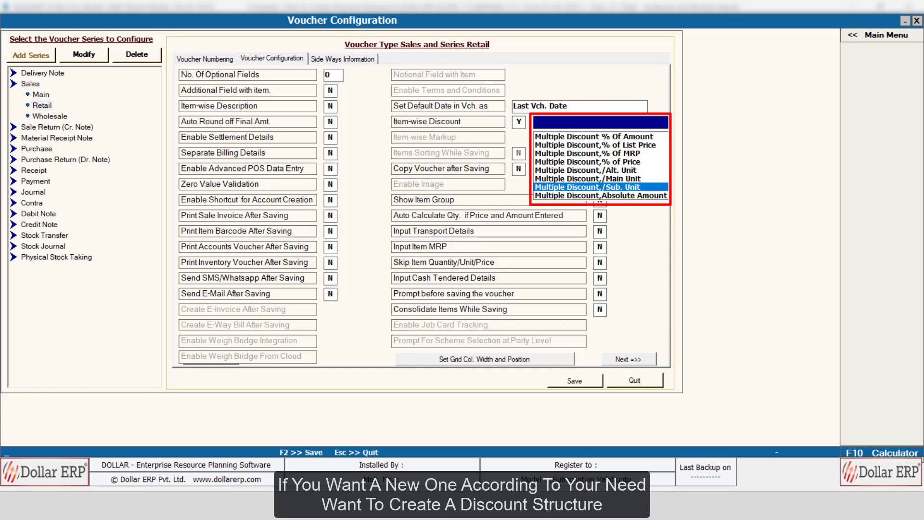
Add a new discount structure named Bulk Scheme with 1 discount
key("F3")
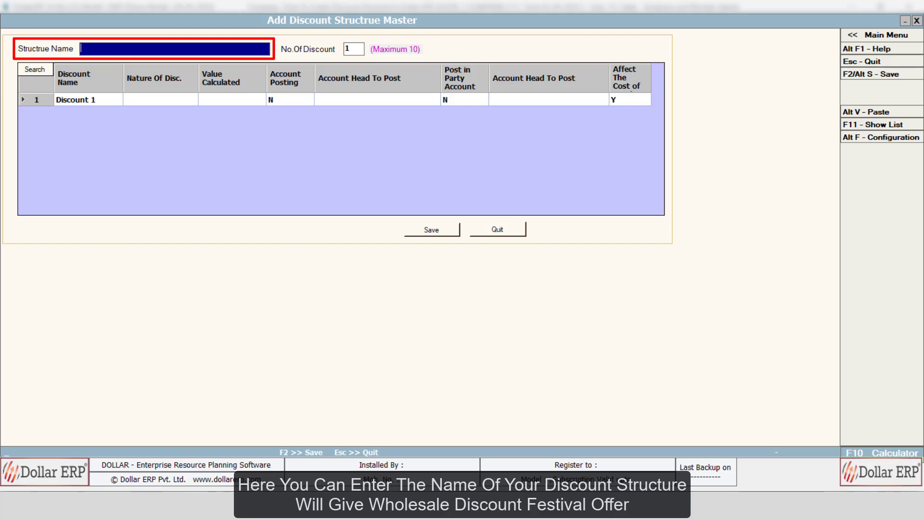
type("Bulk Scheme")
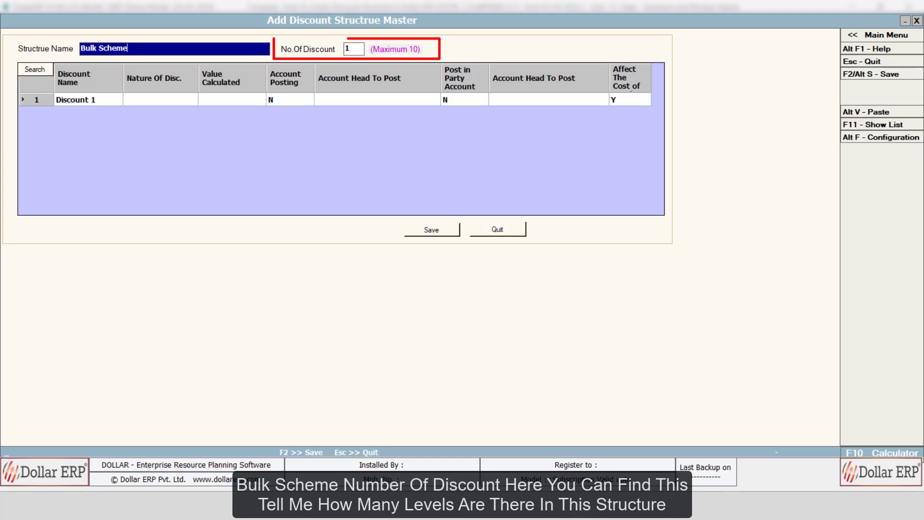
key("Return")
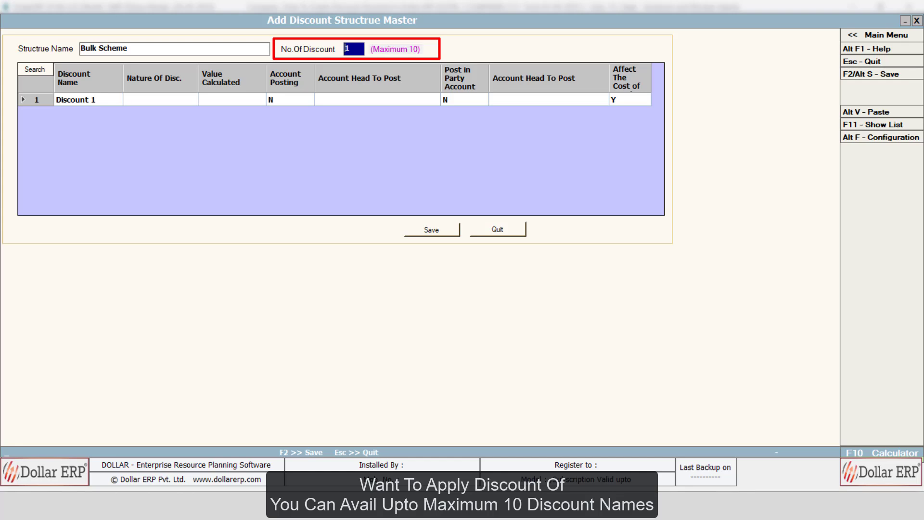
key("Return")
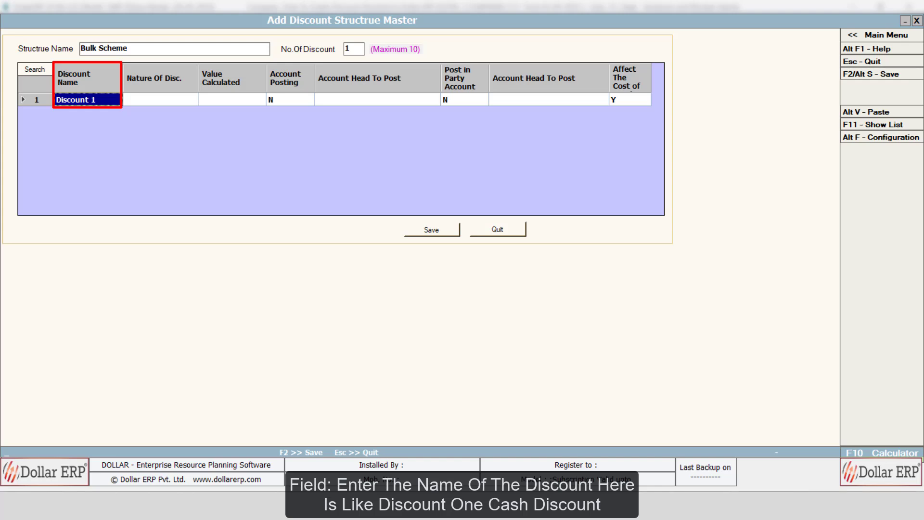
Keep the discount name Discount 1 and set its nature of discount to Percentage
key("Return")
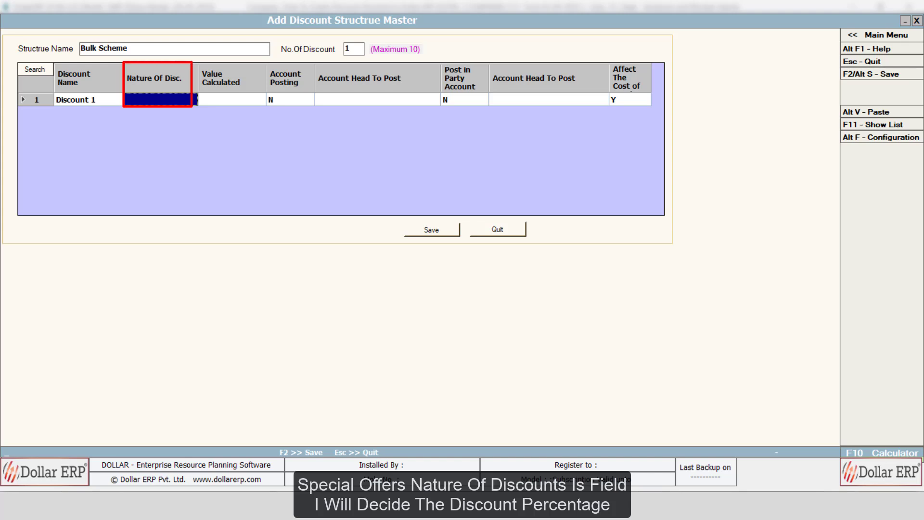
key("Return")
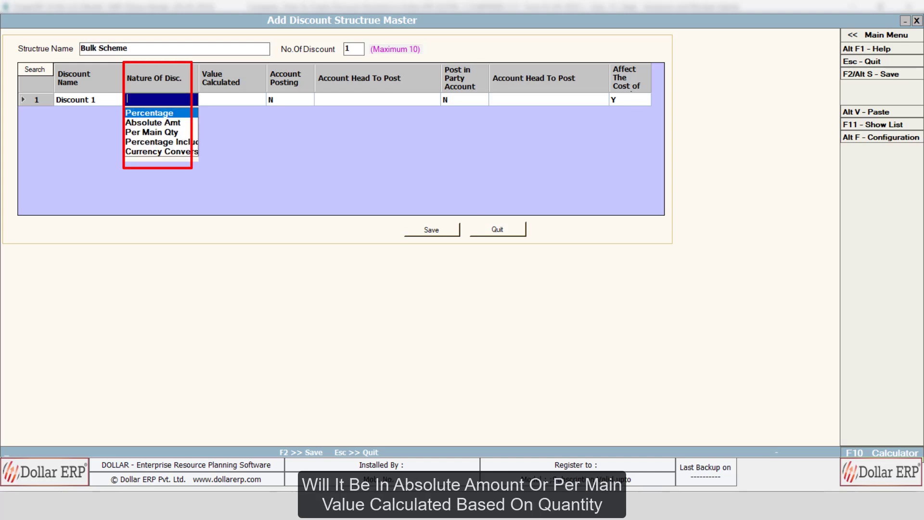
key("Down")
key("Down")
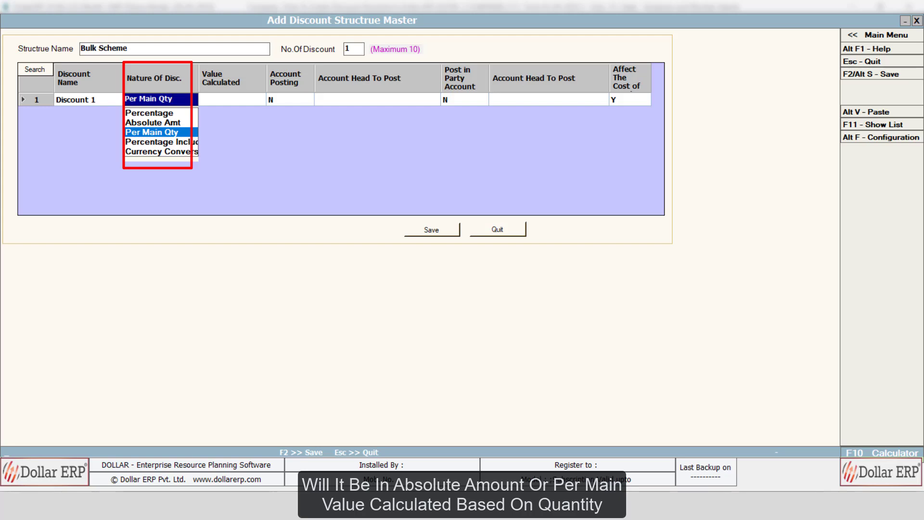
key("Up")
key("Up")
key("Return")
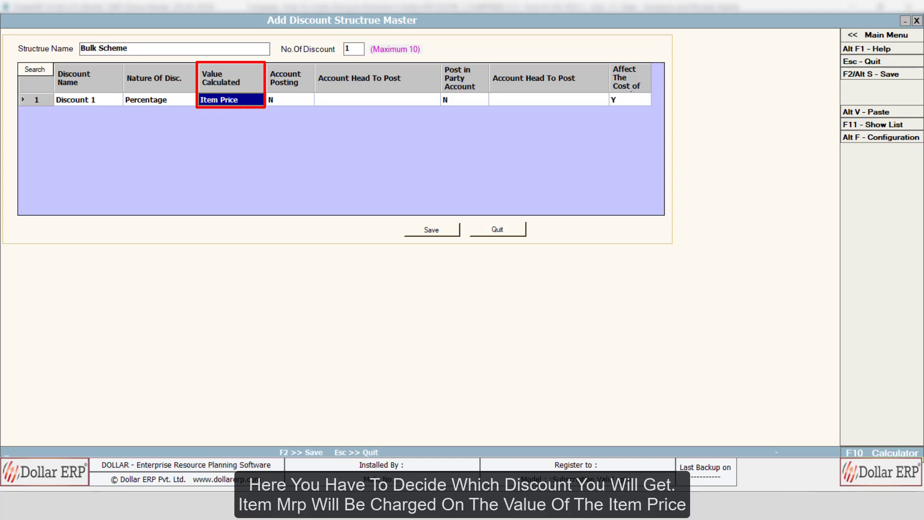
Set the value on which Discount 1 is calculated to Item Amount
key("Down")
key("Down")
key("Up")
key("Up")
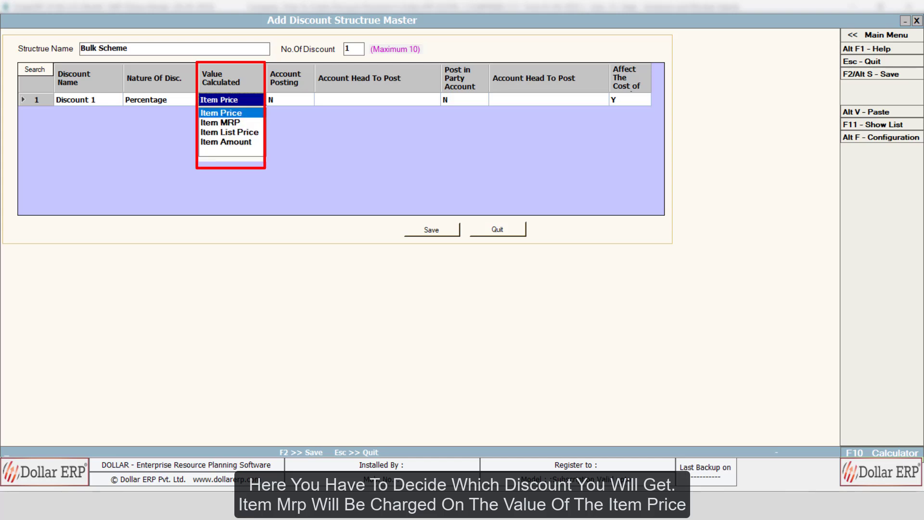
key("Down")
key("Down")
key("Down")
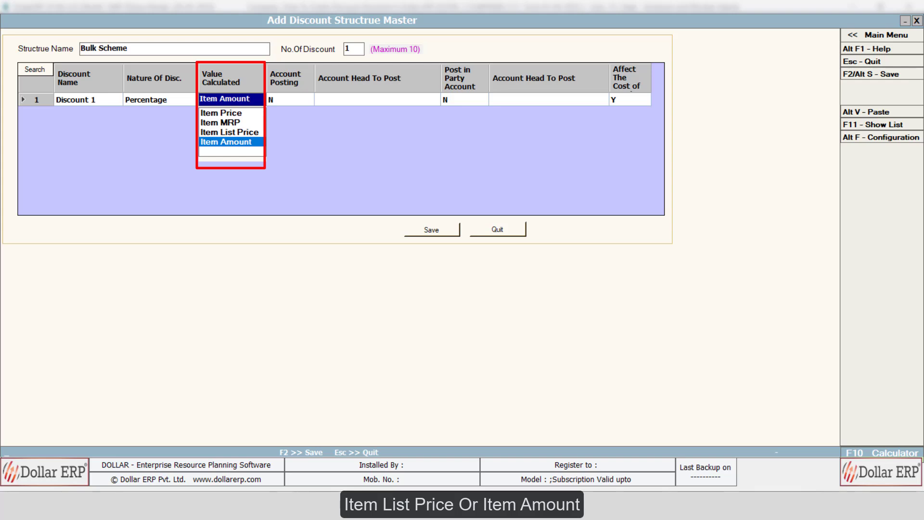
key("Return")
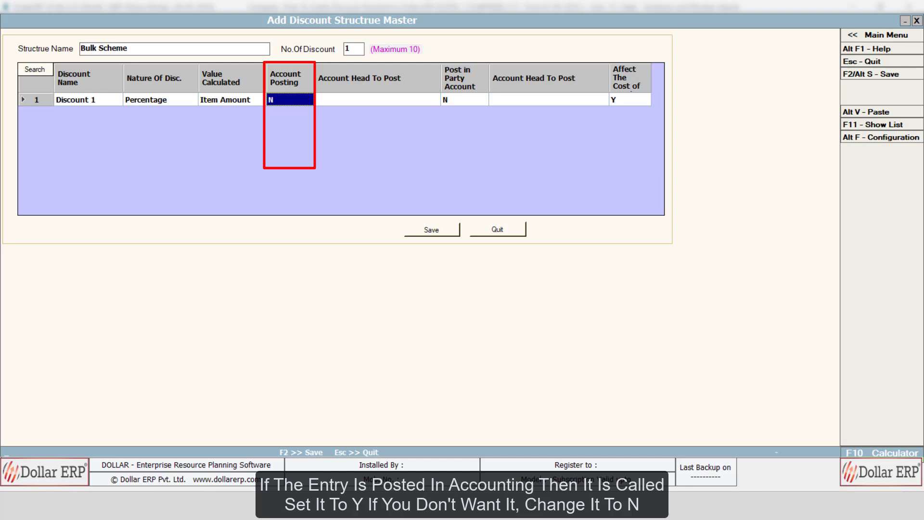
Enable account posting to the Discount head, set the effect on cost to N, and save the Bulk Scheme structure
type("y")
key("Return")
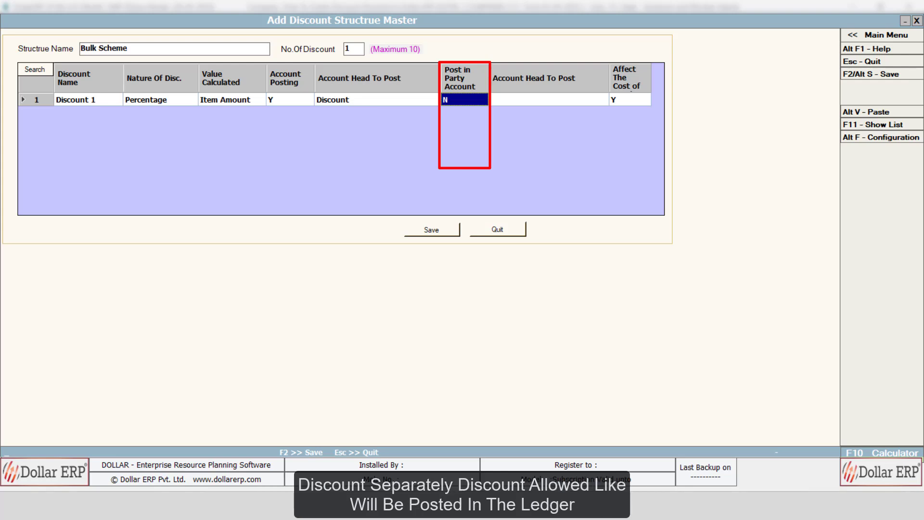
left_click(629, 99)
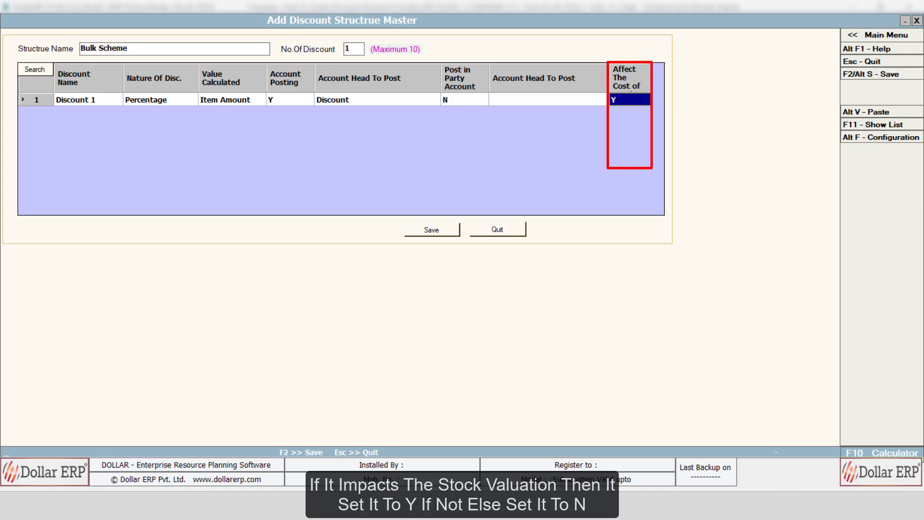
type("n")
key("Return")
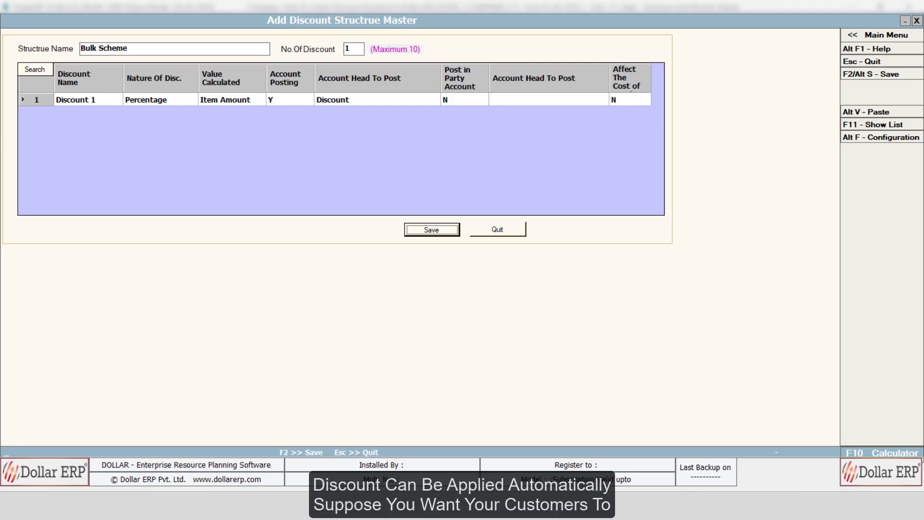
key("Return")
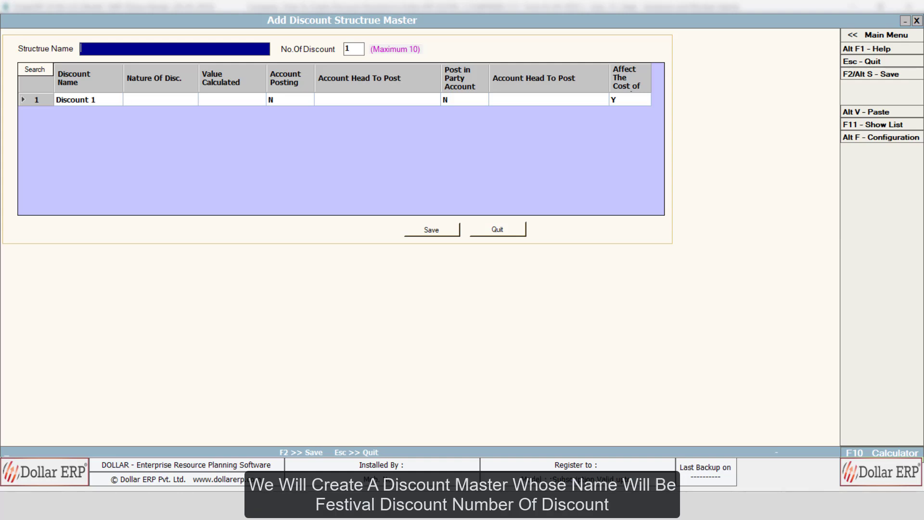
Add a new discount structure named Festival Discount with 1 discount named FestivalOff
type("Festival Discount")
key("Return")
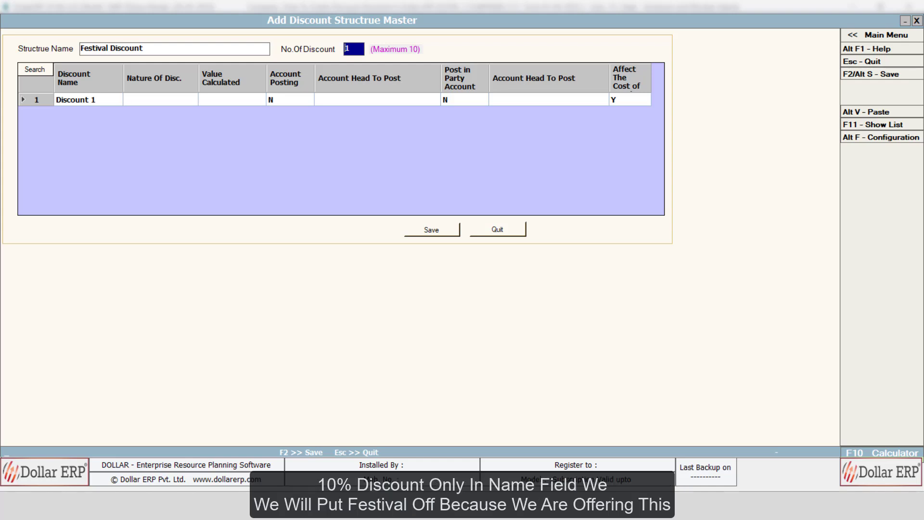
key("Return")
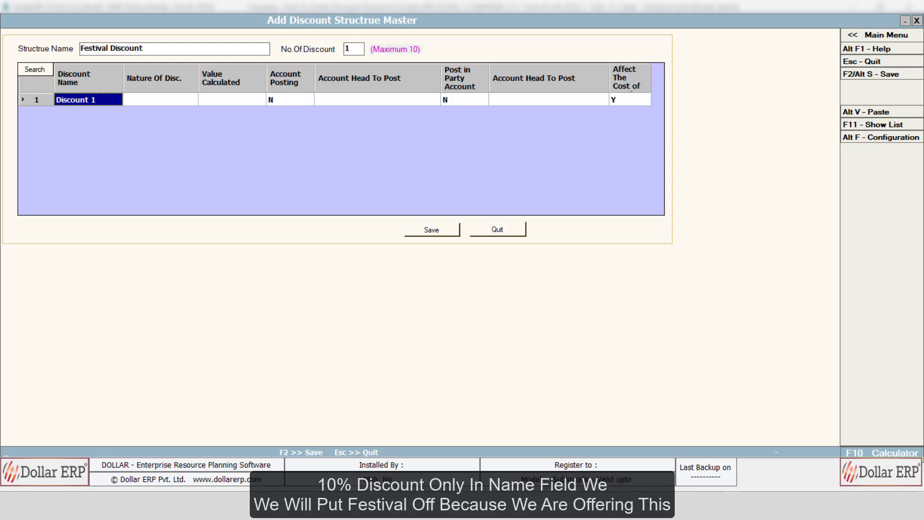
type("FestivalOff")
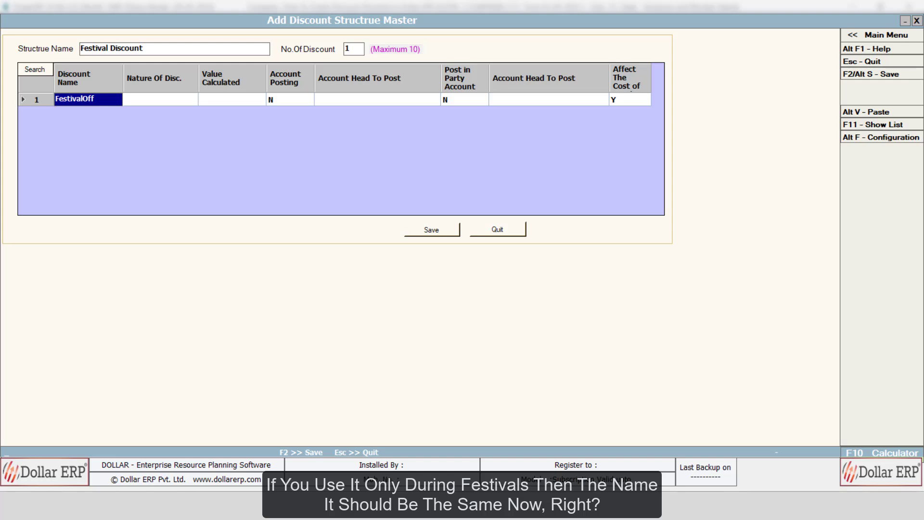
key("Return")
Set FestivalOff's nature of discount to Absolute Amt and enable account posting to the Discount head
key("space")
key("Down")
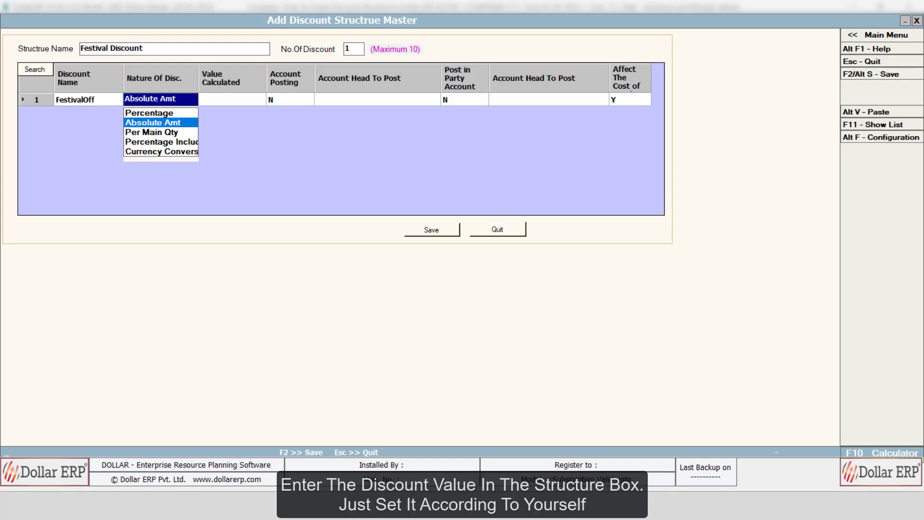
key("Return")
key("Return")
type("y")
key("Return")
type("di")
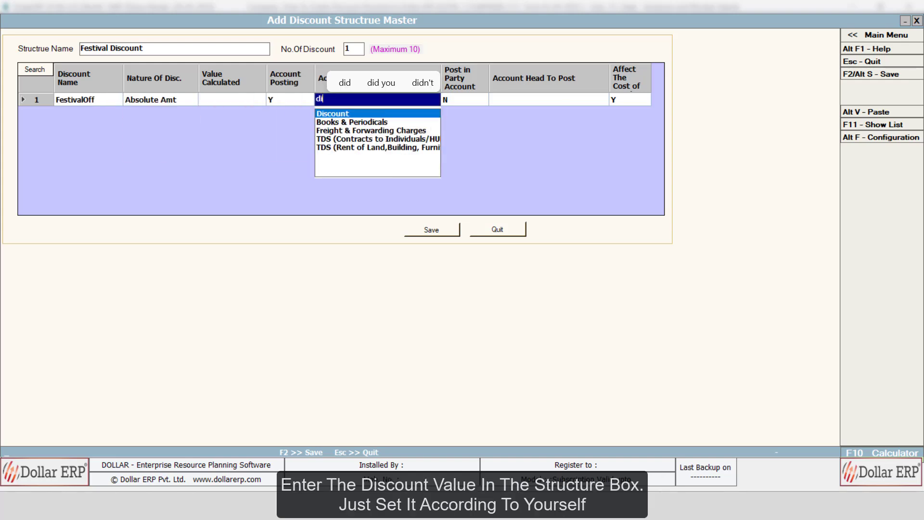
key("Return")
Keep FestivalOff's remaining defaults, save the structure, and save the Retail series configuration with Festival Discount as the item-wise discount
key("Return")
key("Return")
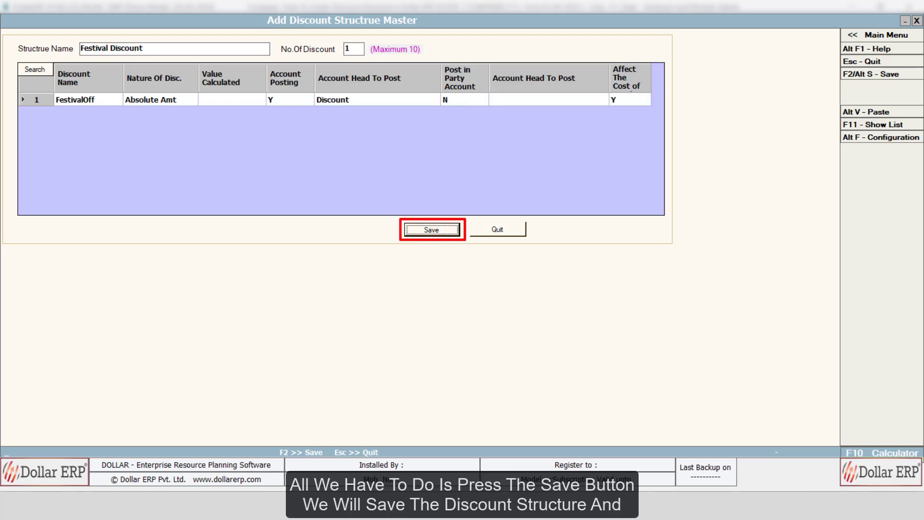
key("Return")
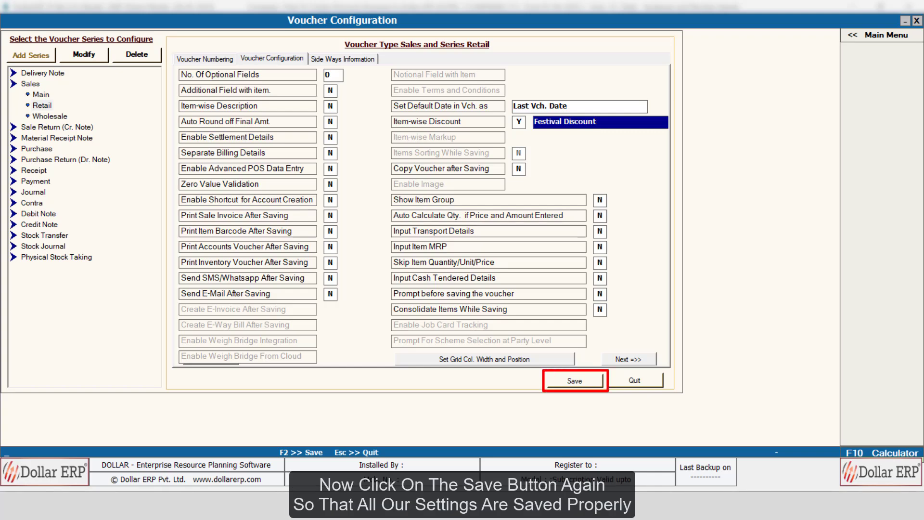
left_click(590, 381)
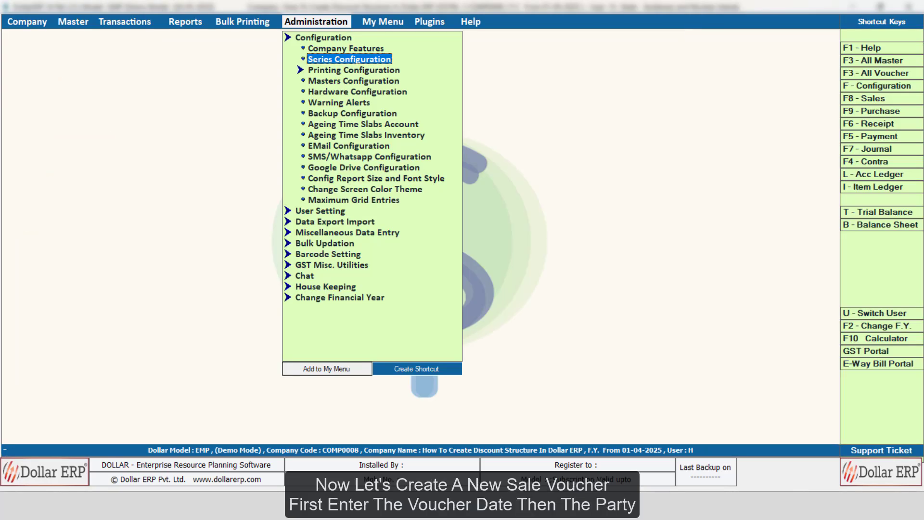
Create a new Retail sale voucher dated 28-04-2025 and select the customer as the party
key("Left")
key("Left")
key("Left")
key("Down")
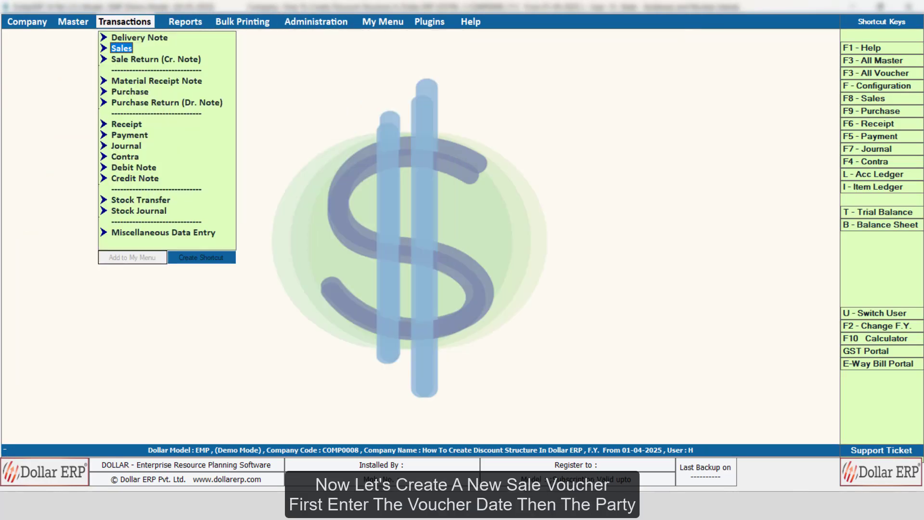
key("Return")
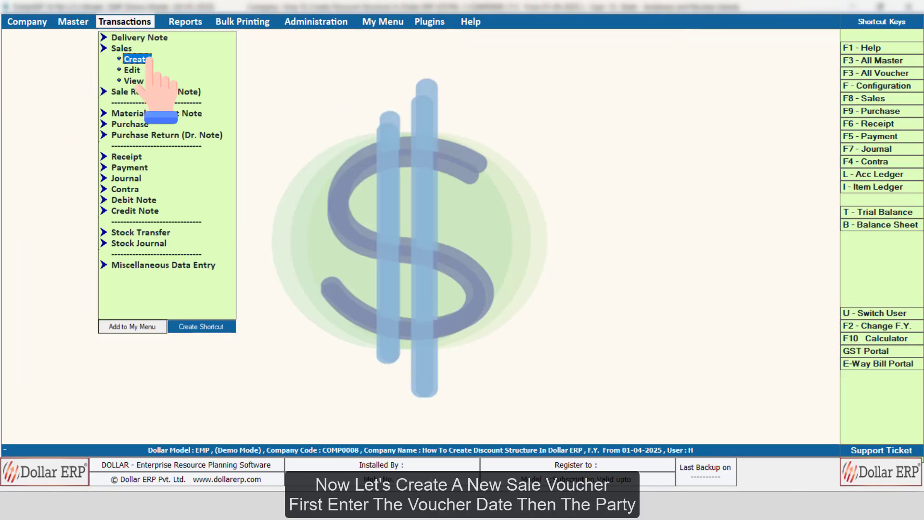
key("Return")
type("28-4-2025")
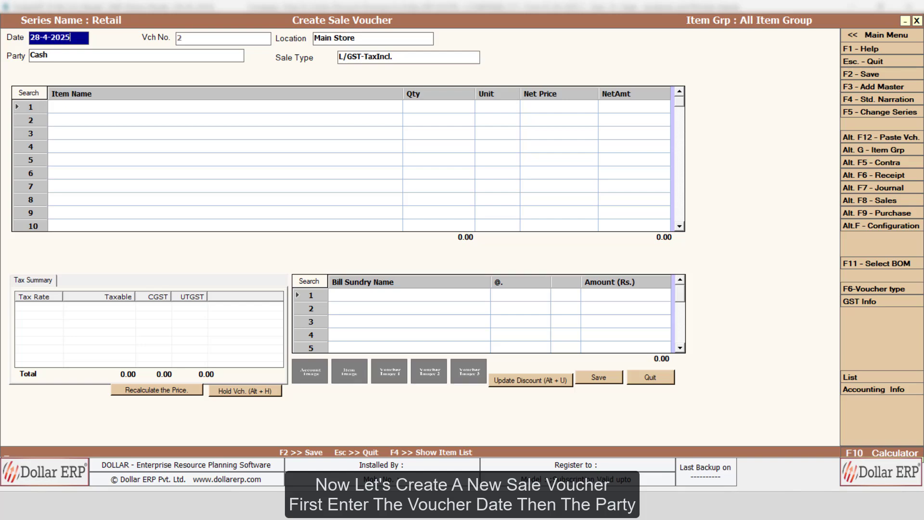
key("Return")
type("999")
key("Return")
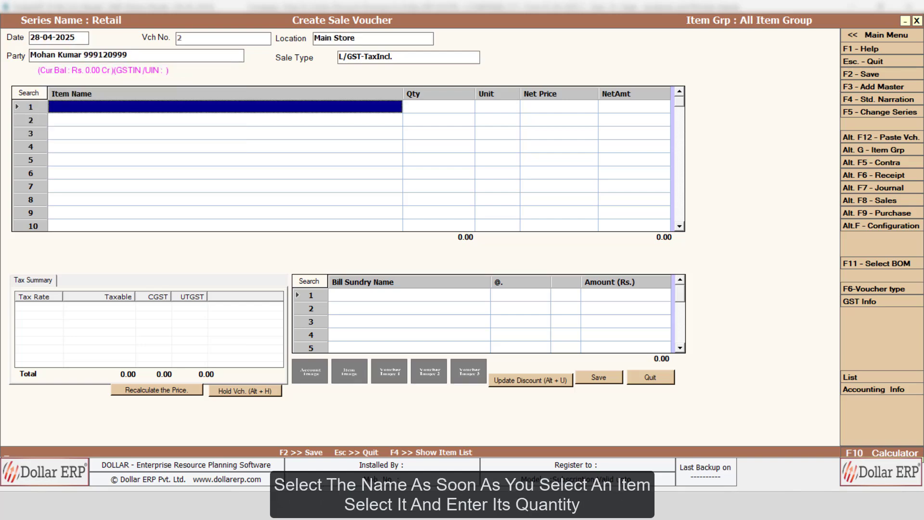
Add Himalaya Baby Lotion to the voucher with a quantity of 10 Pcs
key("Return")
key("Return")
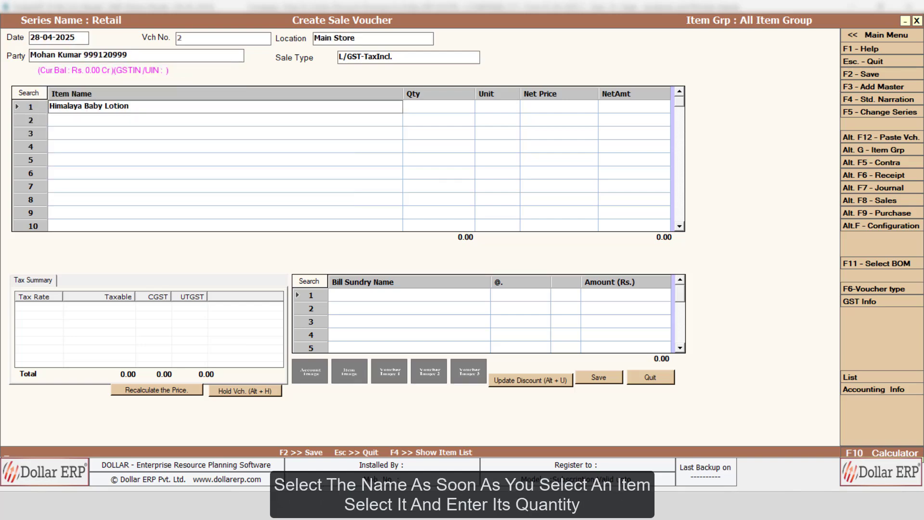
type("10")
key("Return")
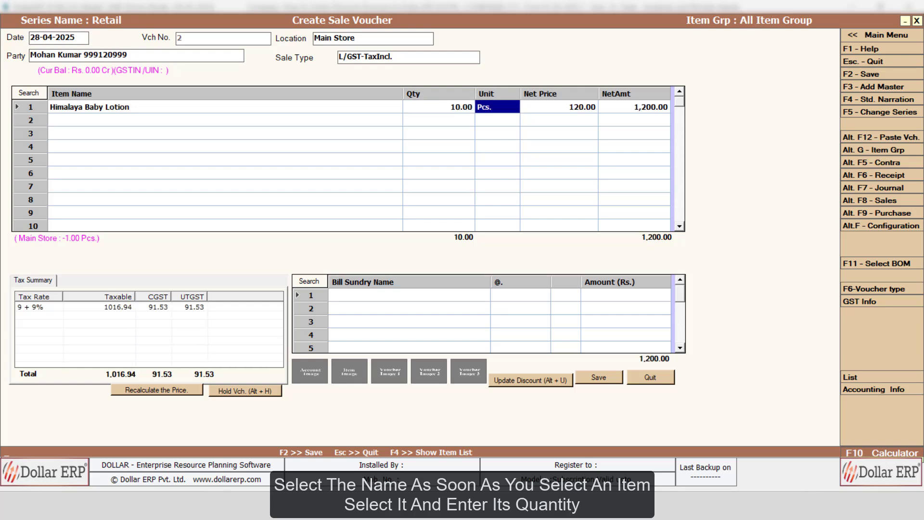
key("Return")
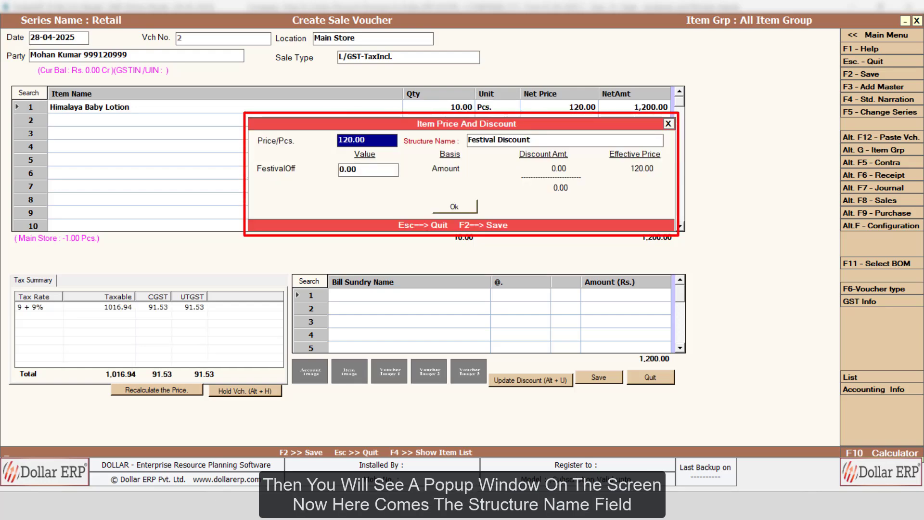
Keep the Festival Discount structure for the item and apply a FestivalOff discount of 150
key("Return")
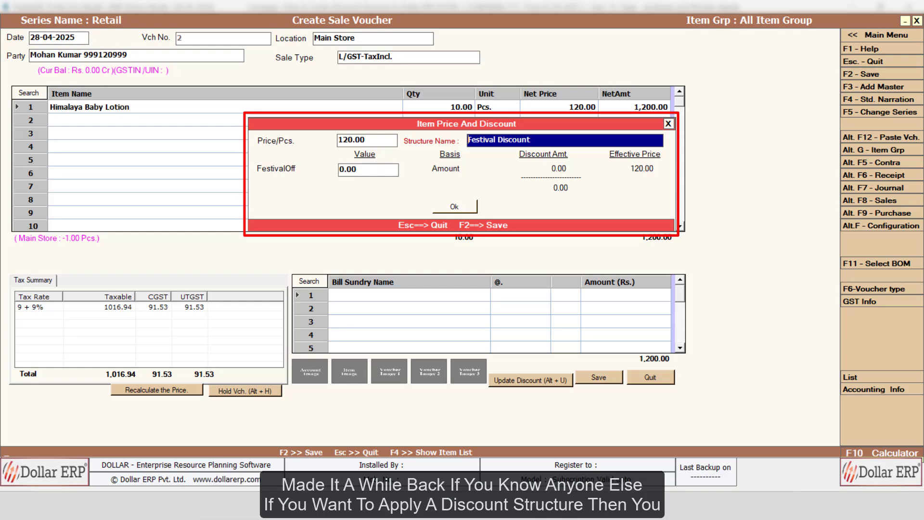
key("BackSpace")
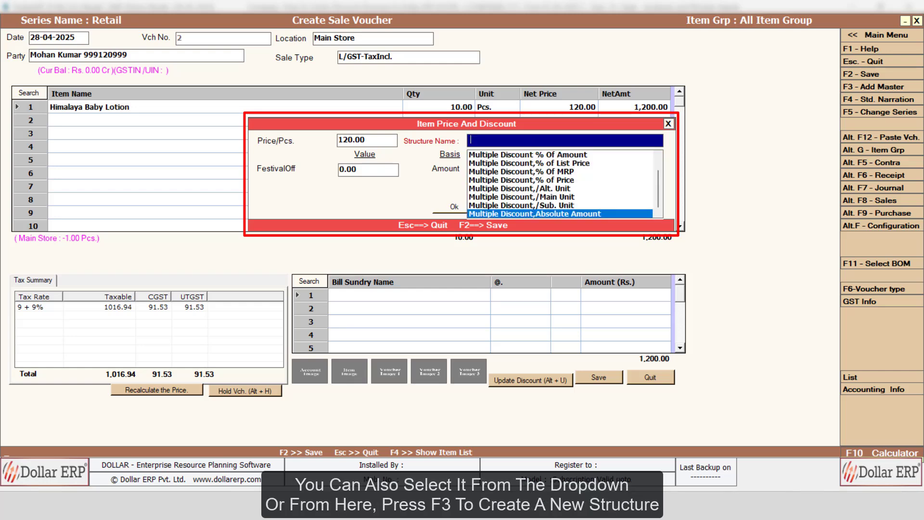
key("F3")
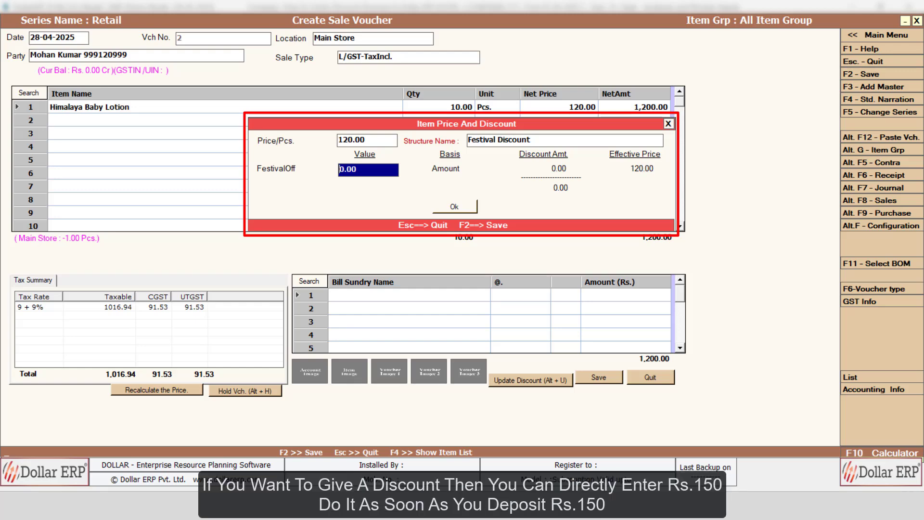
type("150")
key("Return")
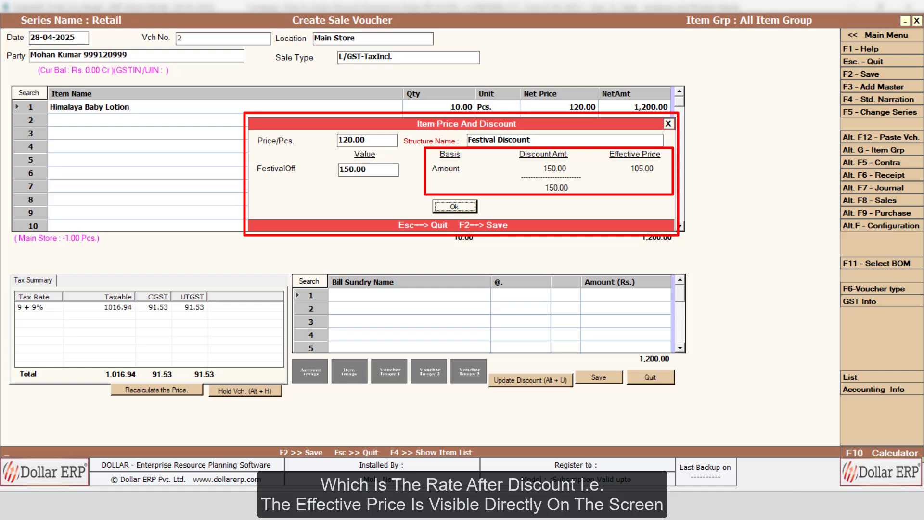
key("Return")
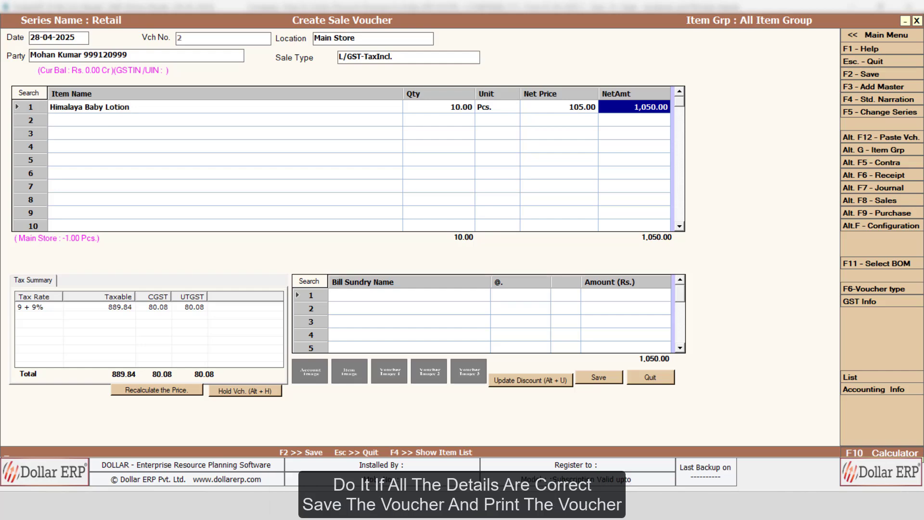
Save the sale voucher and close its invoice print preview
key("F2")
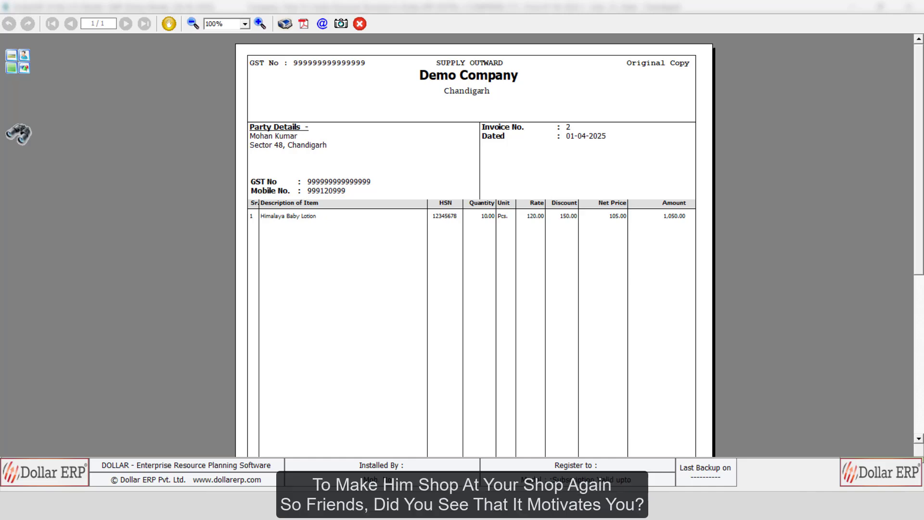
key("Escape")
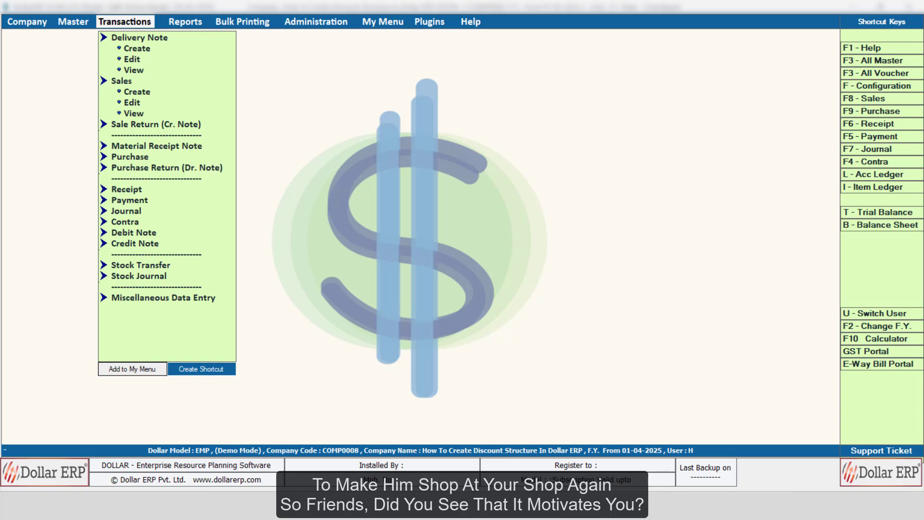